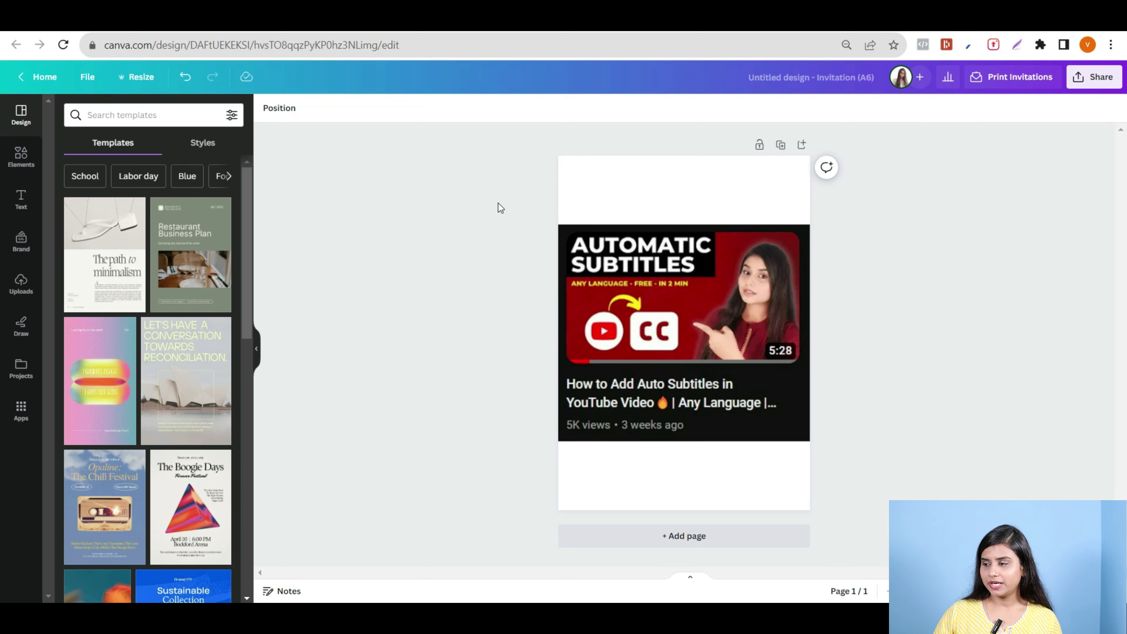
- Select the whole page, open Print your design from Share, and browse down to the Invitations products
left_click(623, 251)
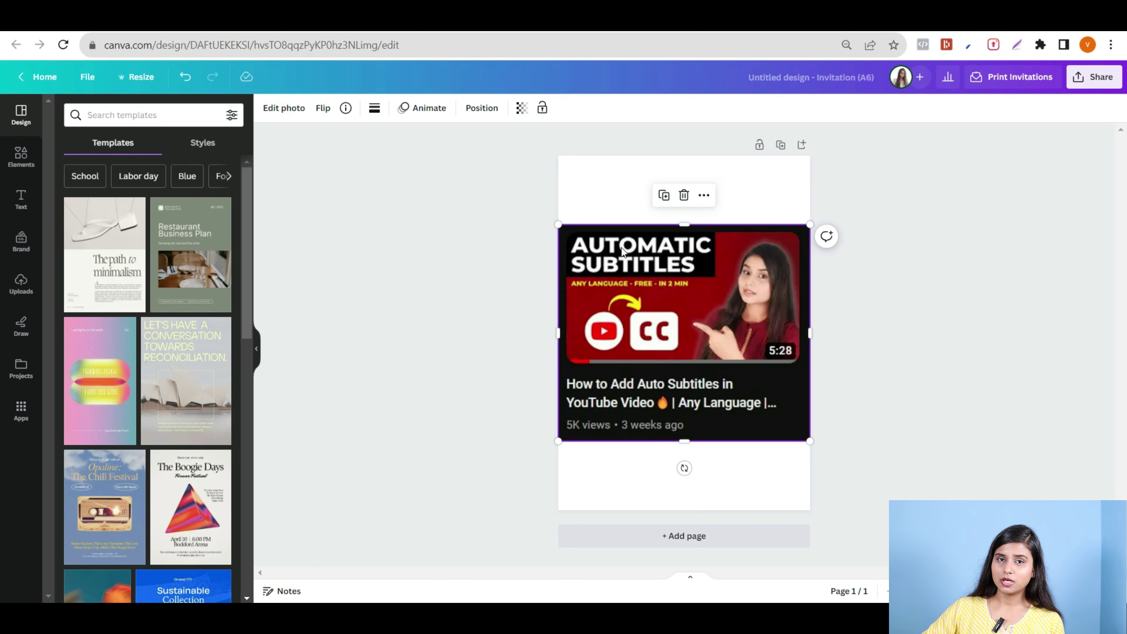
left_click(753, 201)
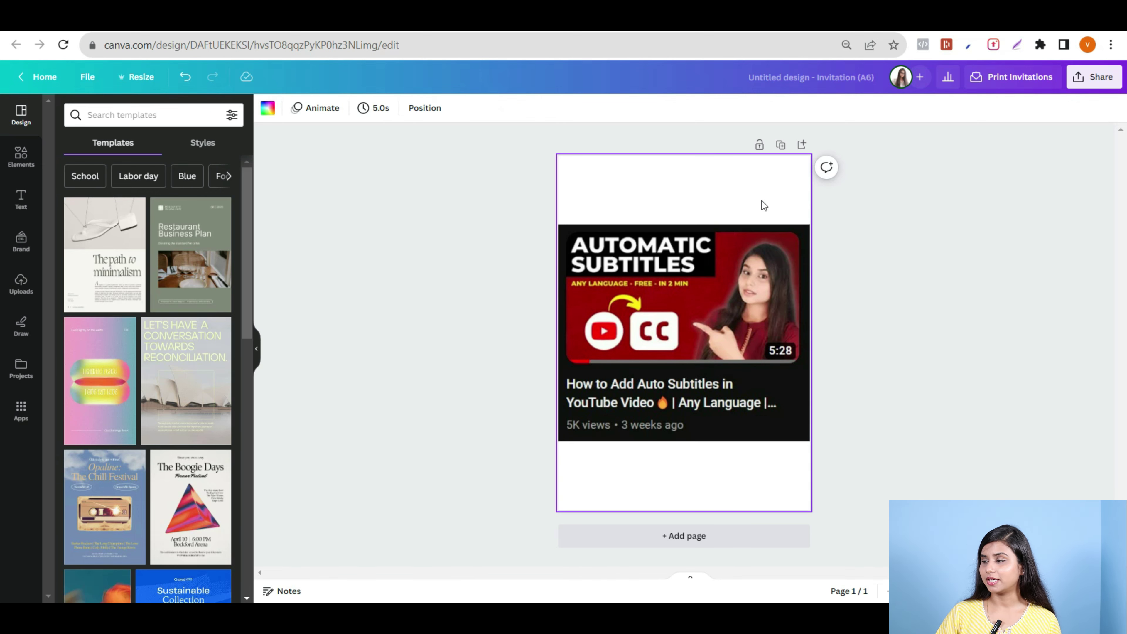
left_click(1093, 82)
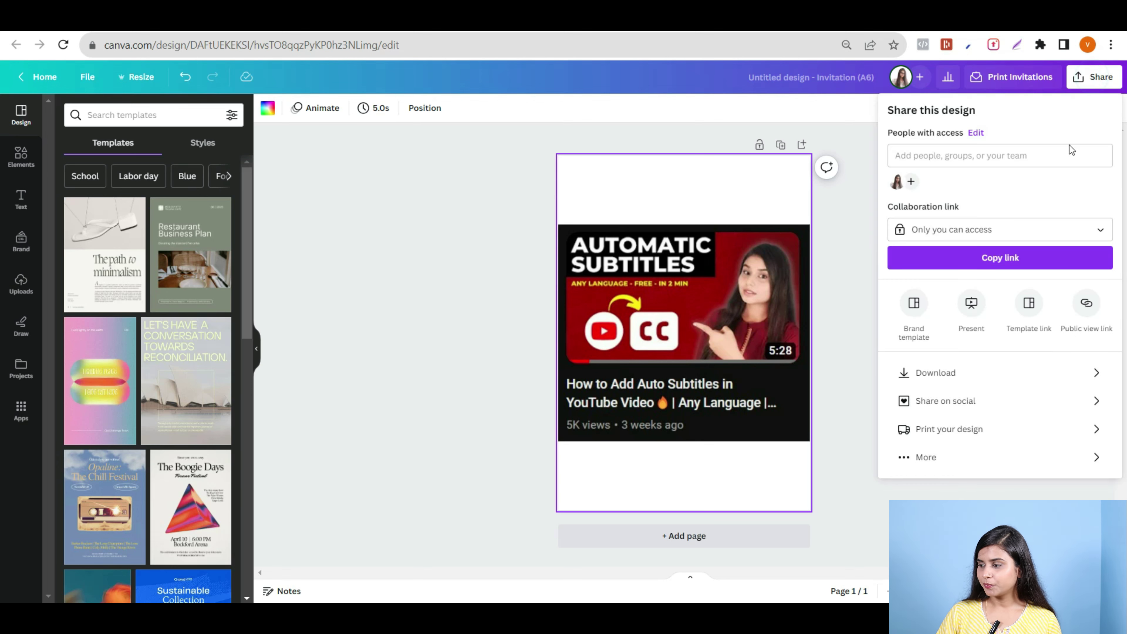
left_click(960, 430)
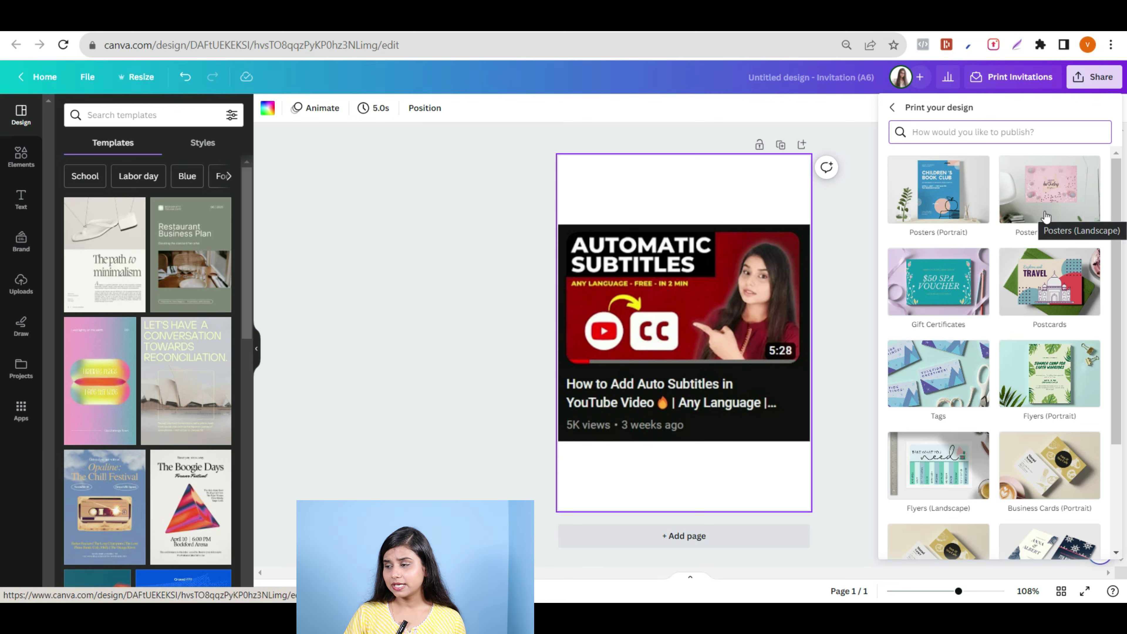
scroll(966, 393, "down", 3)
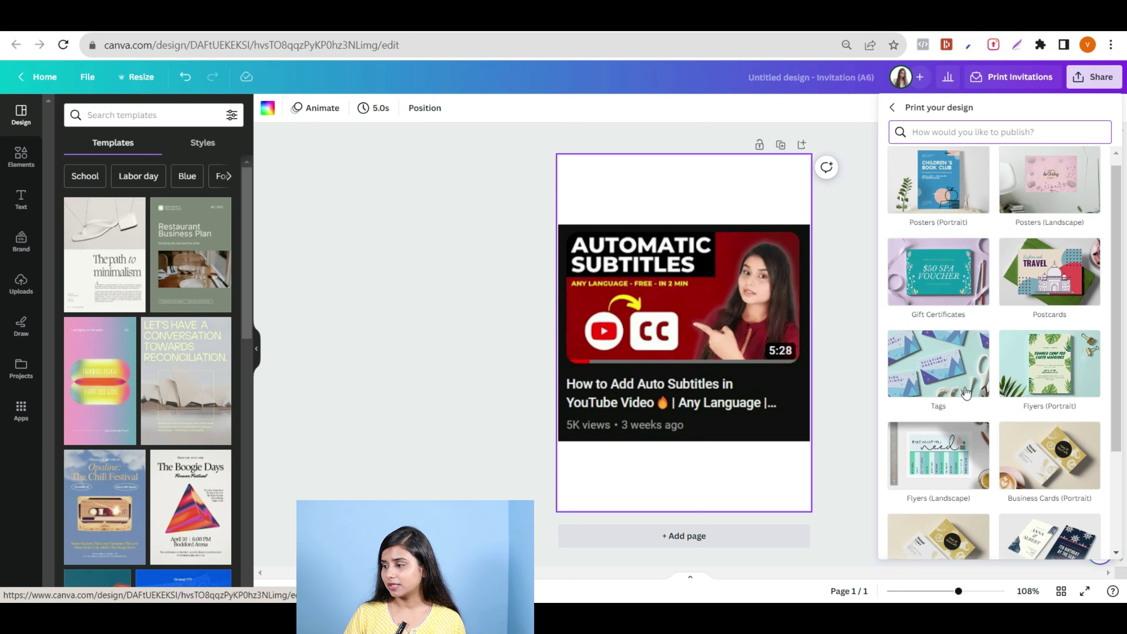
scroll(965, 392, "down", 1)
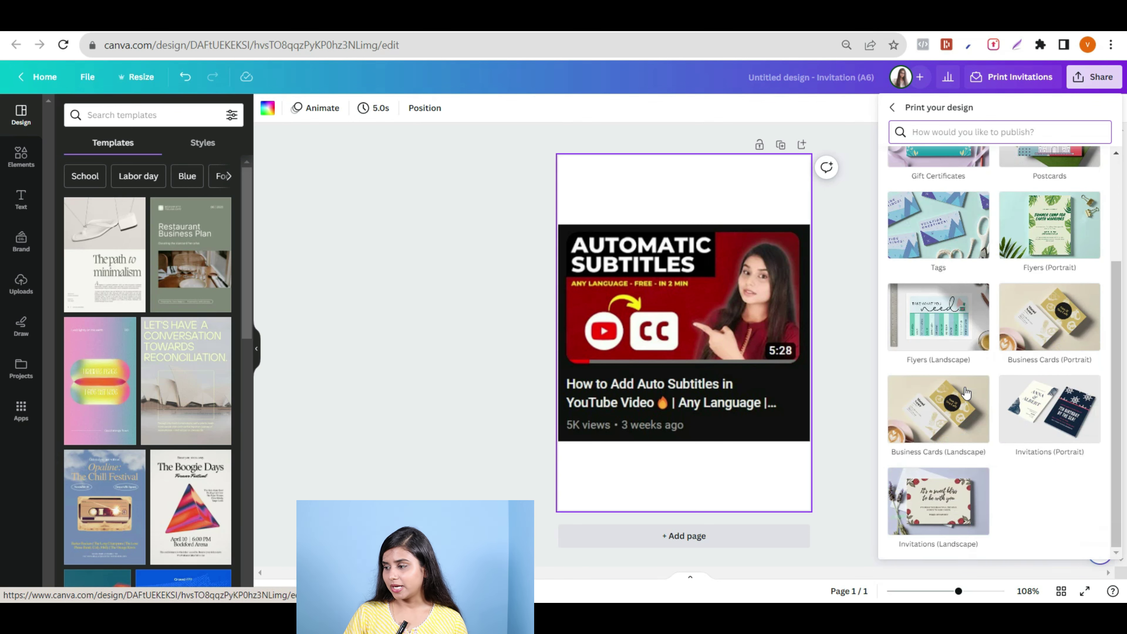
scroll(966, 393, "up", 3)
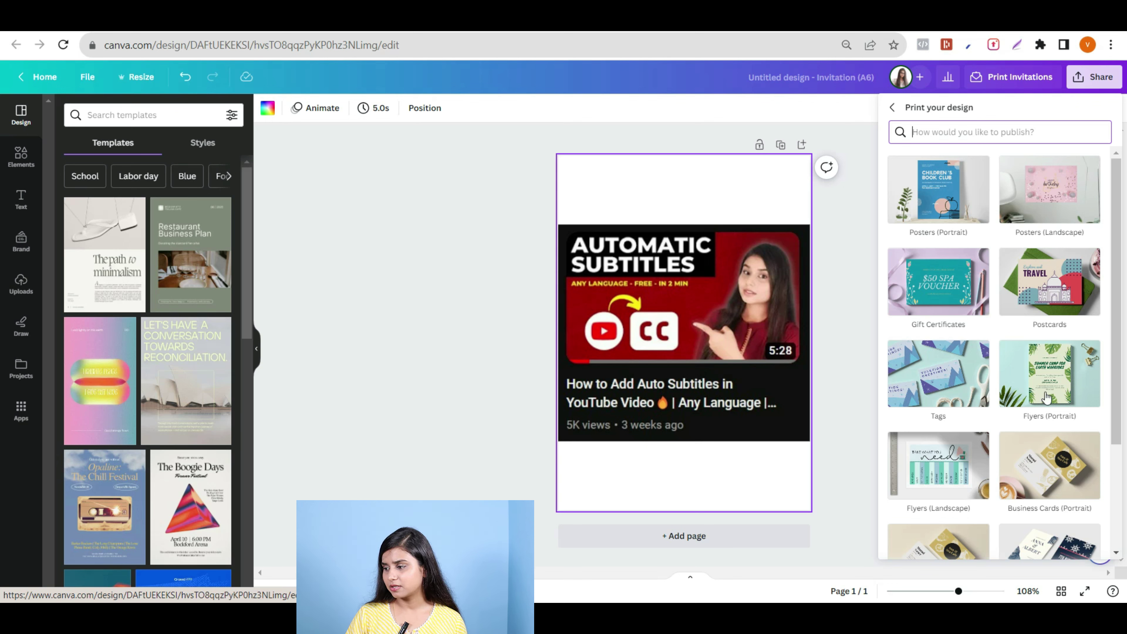
scroll(1046, 398, "down", 3)
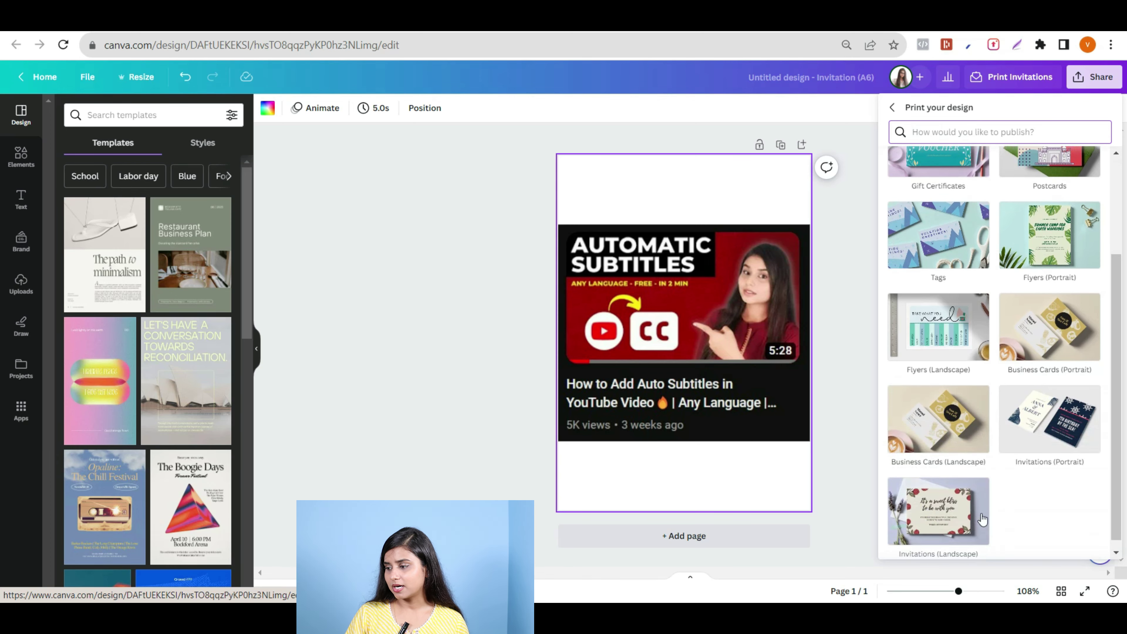
scroll(1014, 511, "down", 1)
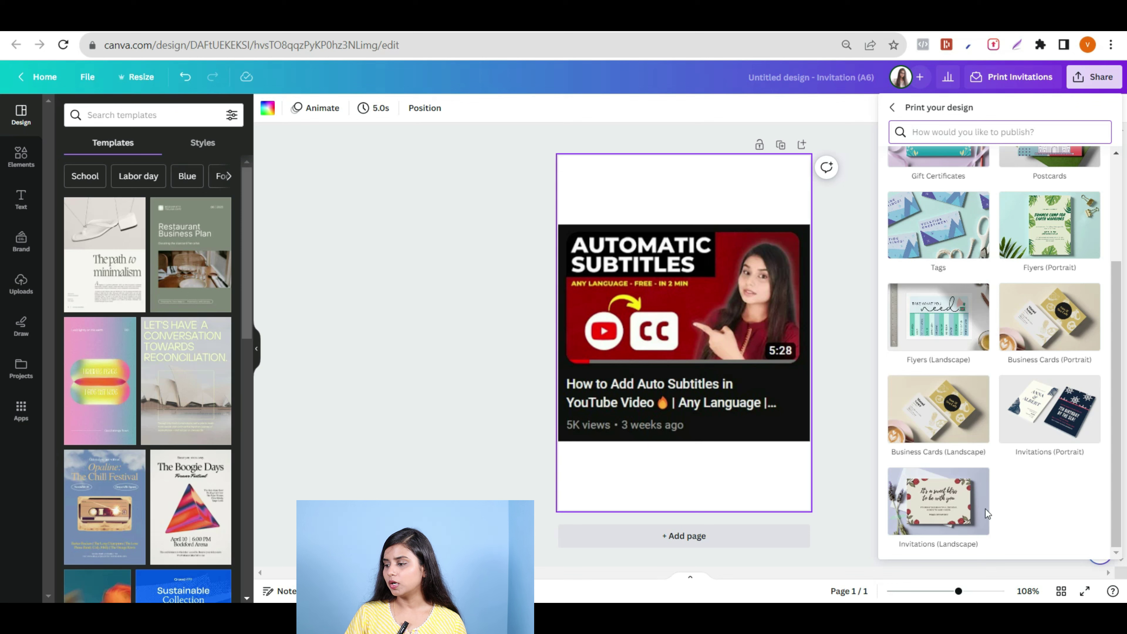
- Resize the design to a 14.8 x 10.5 cm landscape invitation and enlarge the thumbnail to fill the card
left_click(935, 502)
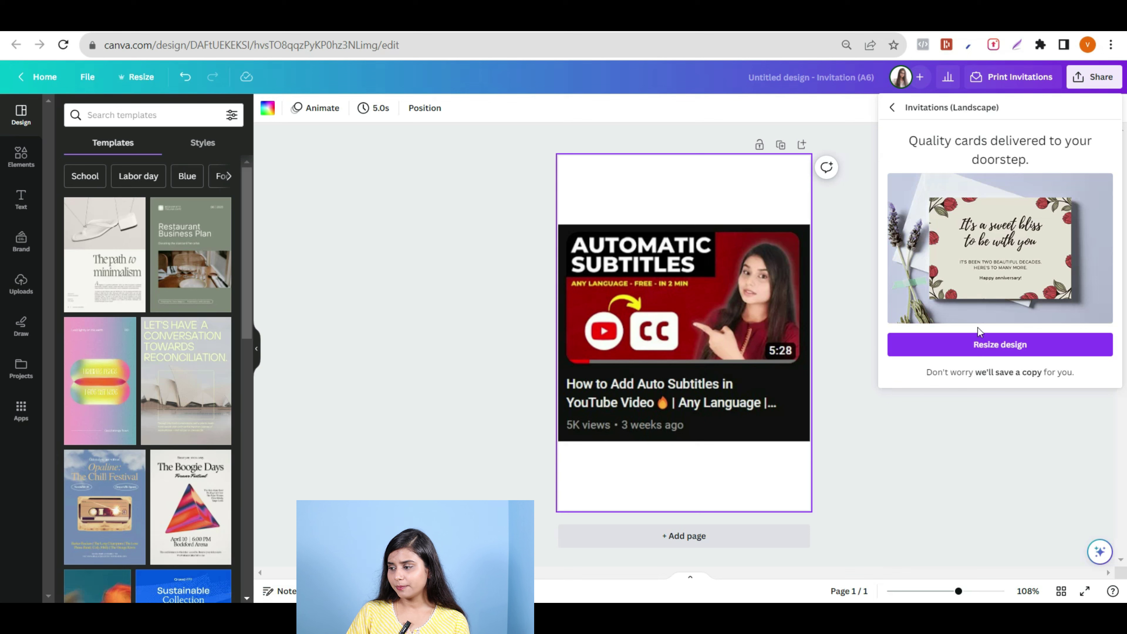
left_click(978, 346)
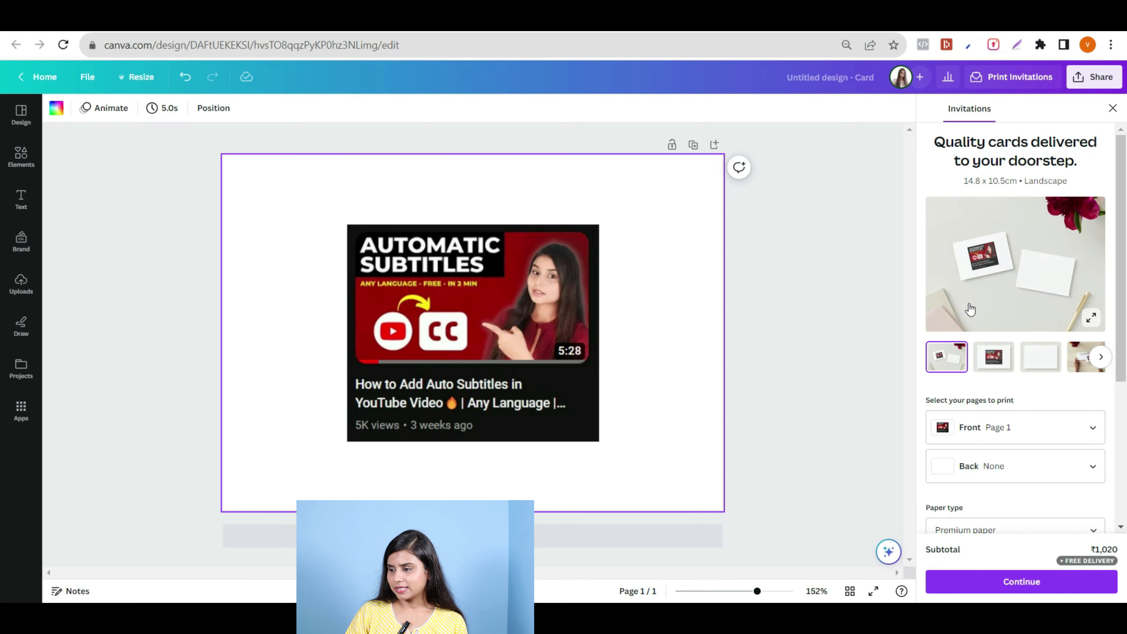
left_click(506, 338)
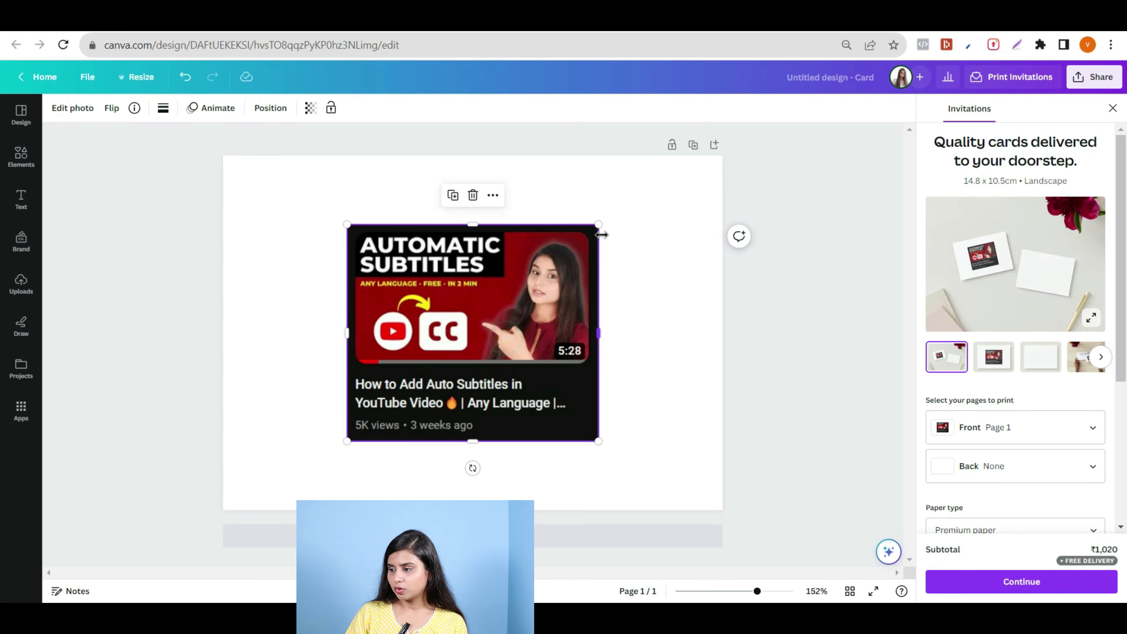
left_click_drag(598, 225, 689, 169)
left_click_drag(345, 441, 258, 505)
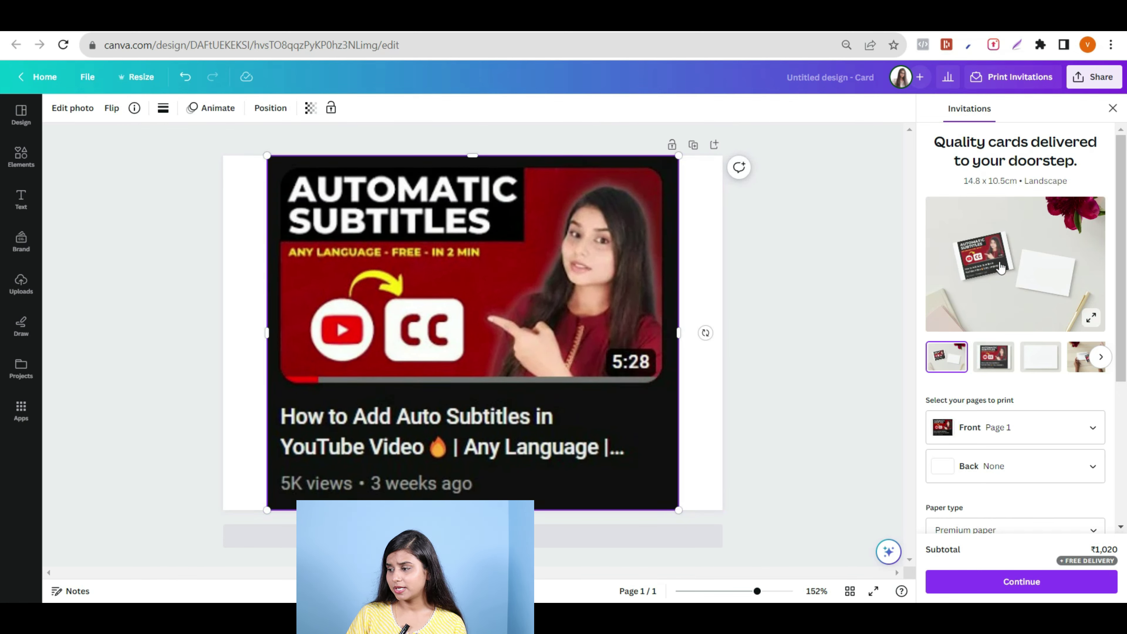
- Preview the card in the second mockup and scroll down to the print options
left_click(992, 362)
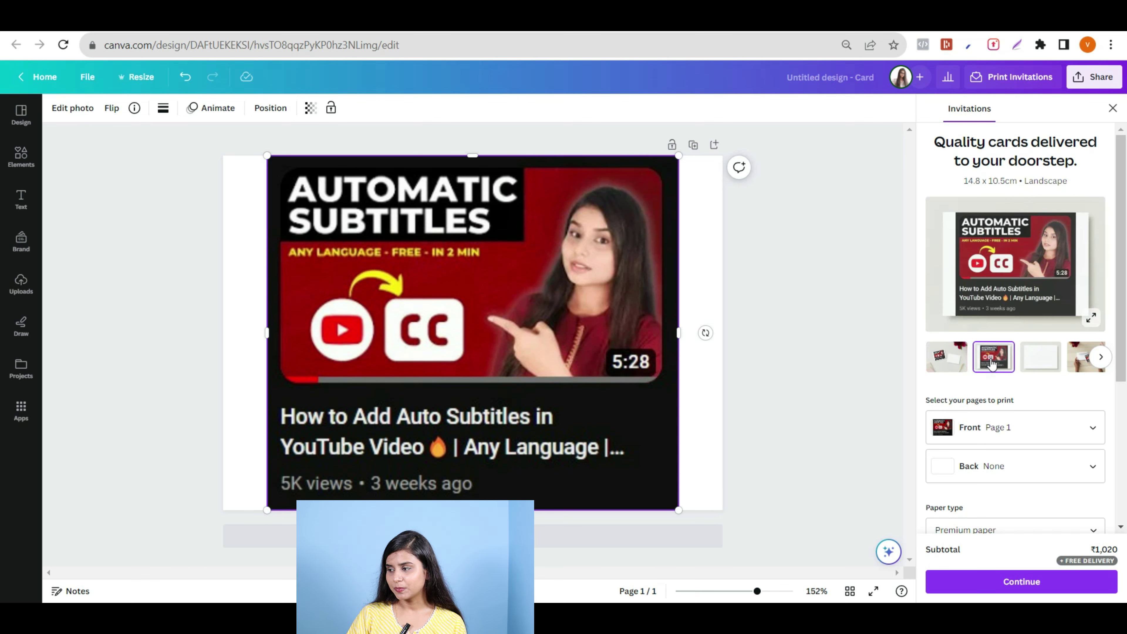
scroll(1023, 407, "down", 1)
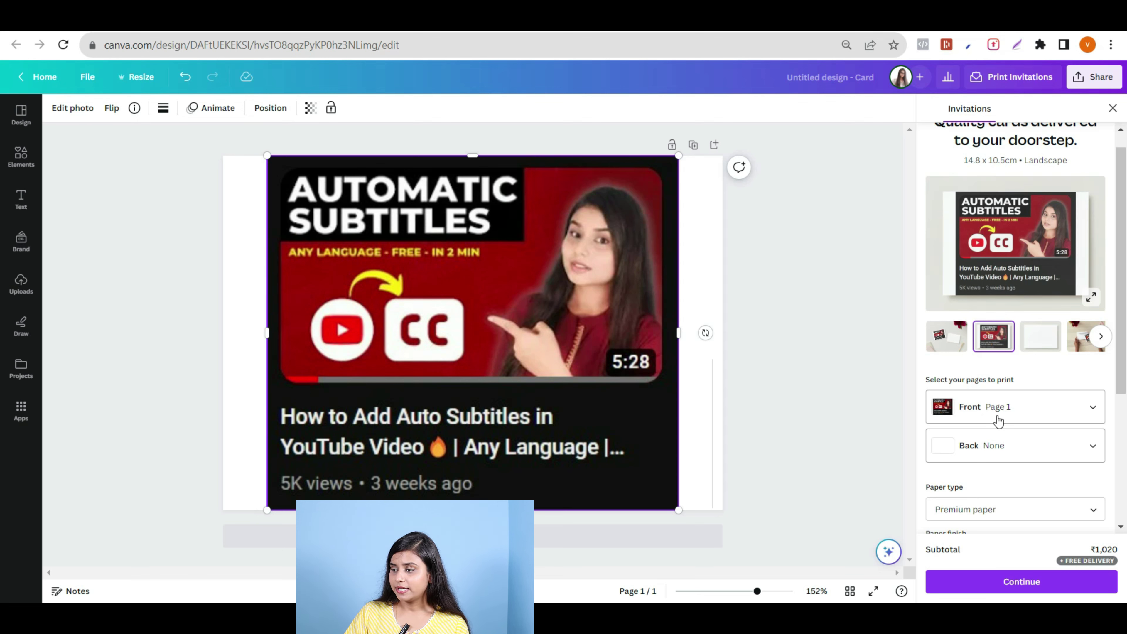
scroll(998, 421, "down", 3)
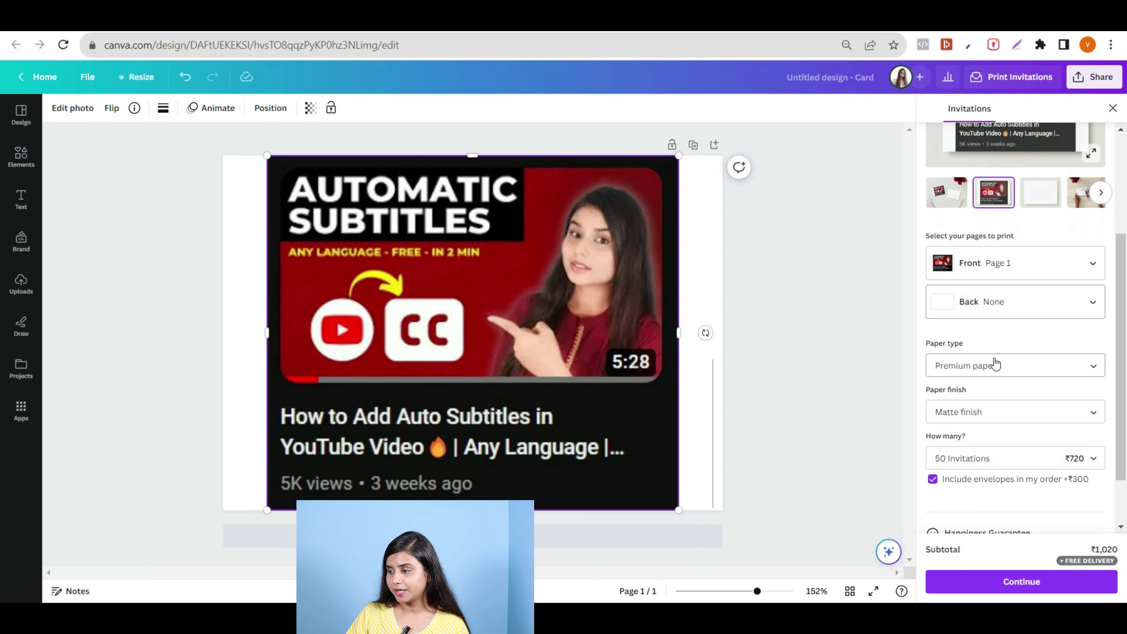
scroll(993, 363, "down", 1)
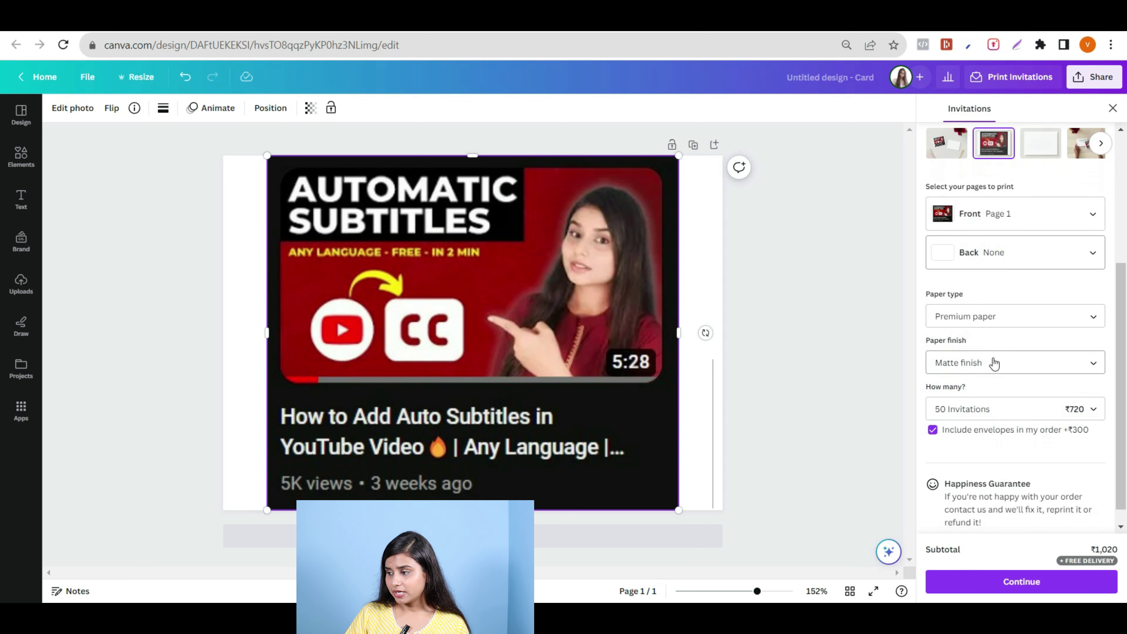
- Keep Premium paper as the paper type and Matte as the paper finish
left_click(1022, 317)
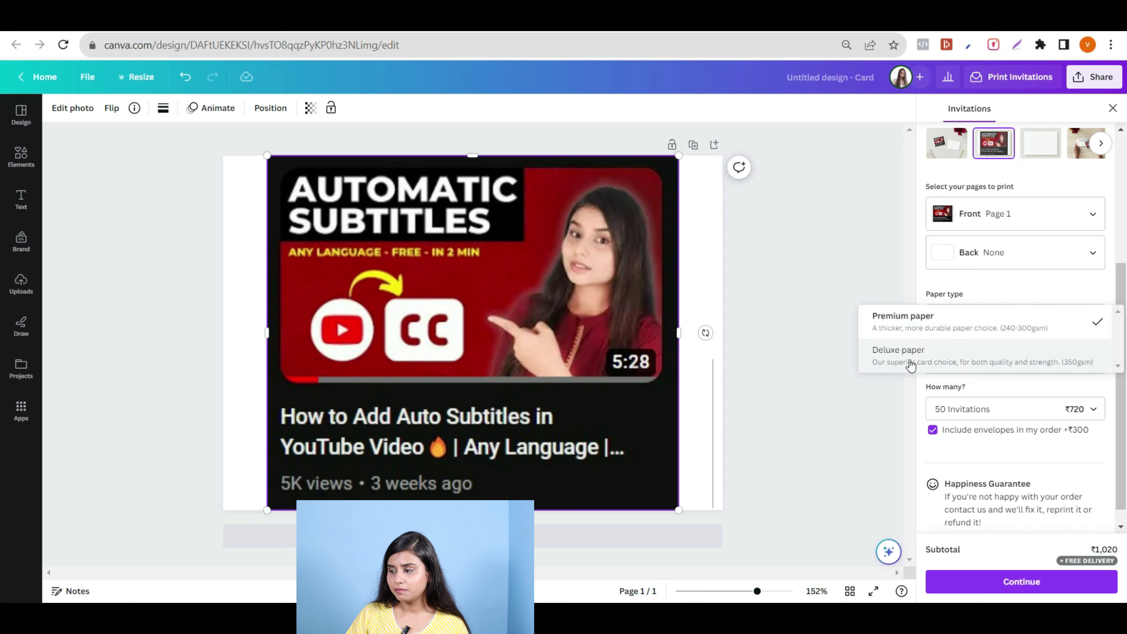
left_click(879, 389)
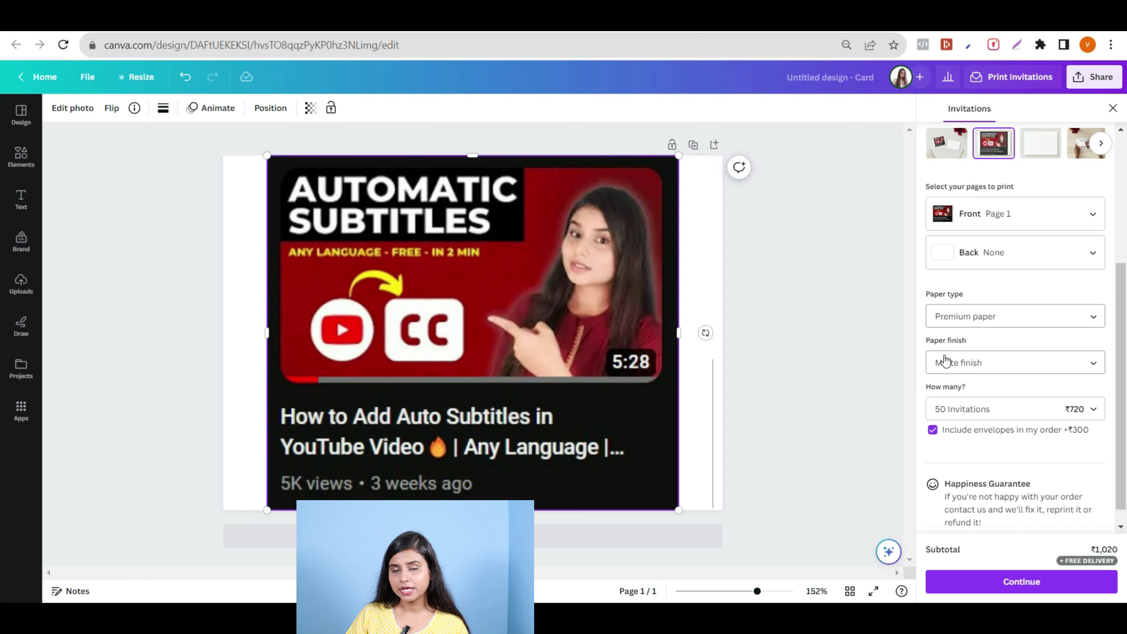
left_click(1019, 371)
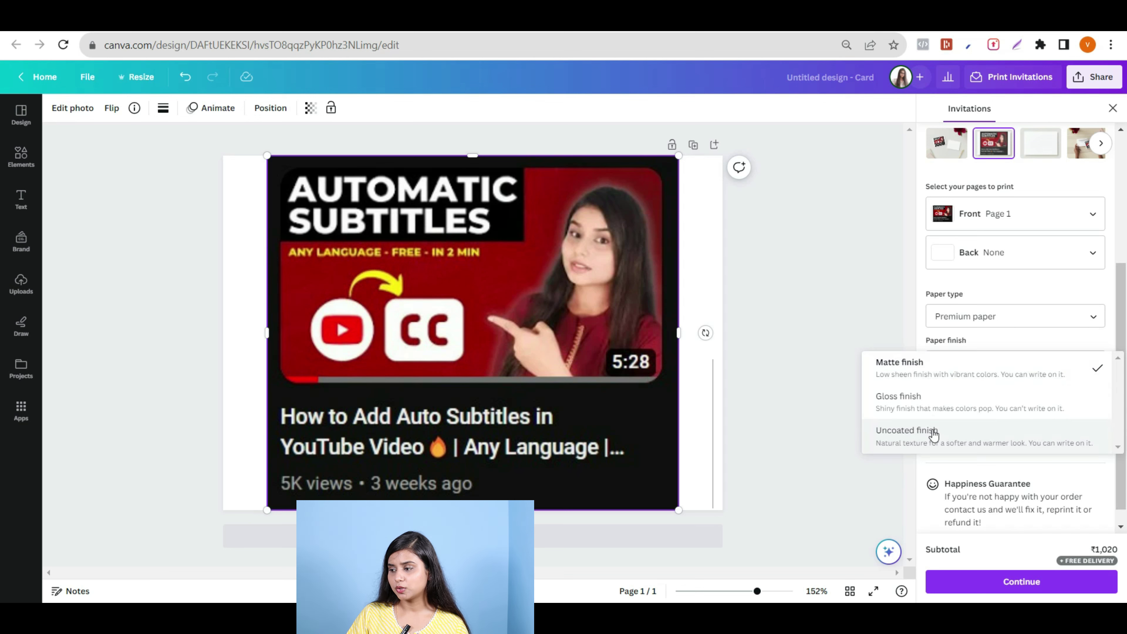
left_click(871, 301)
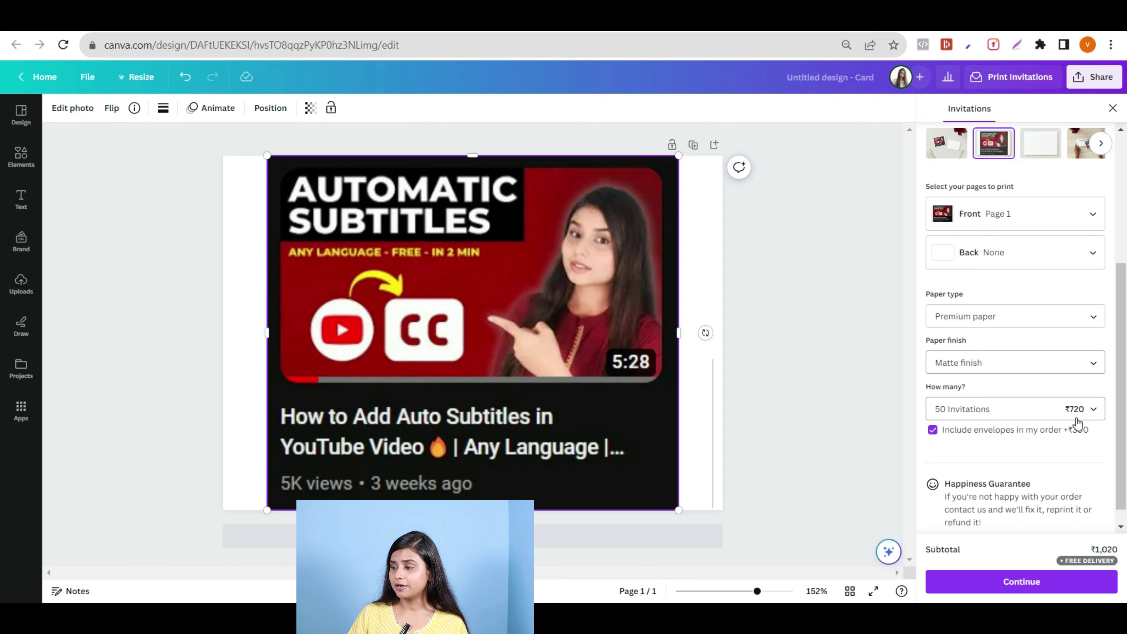
left_click(1001, 418)
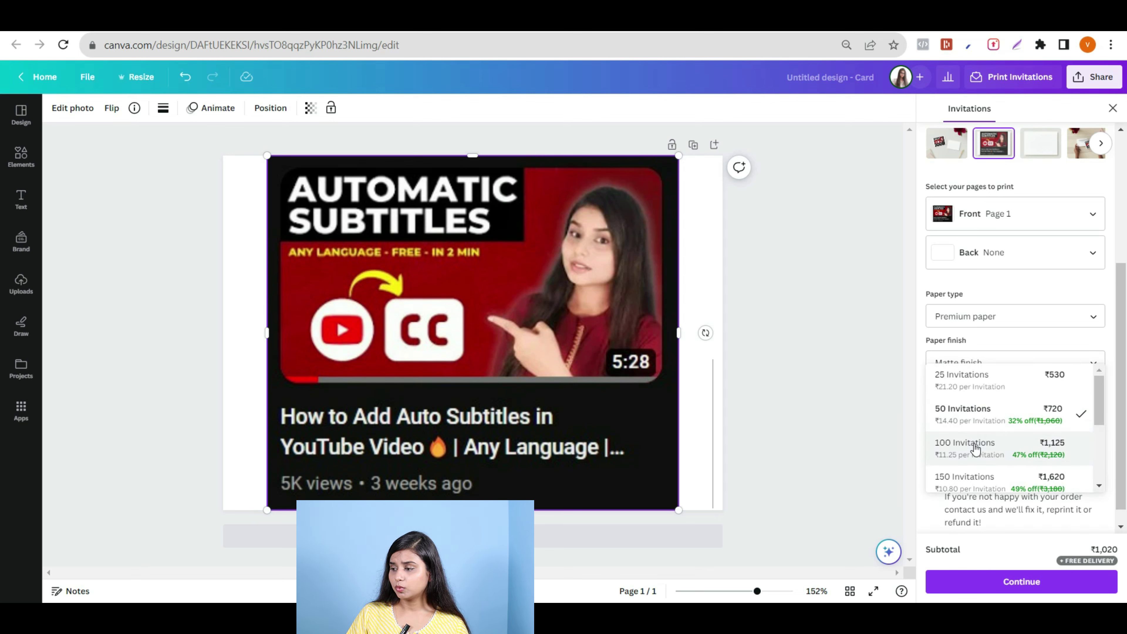
scroll(974, 448, "down", 2)
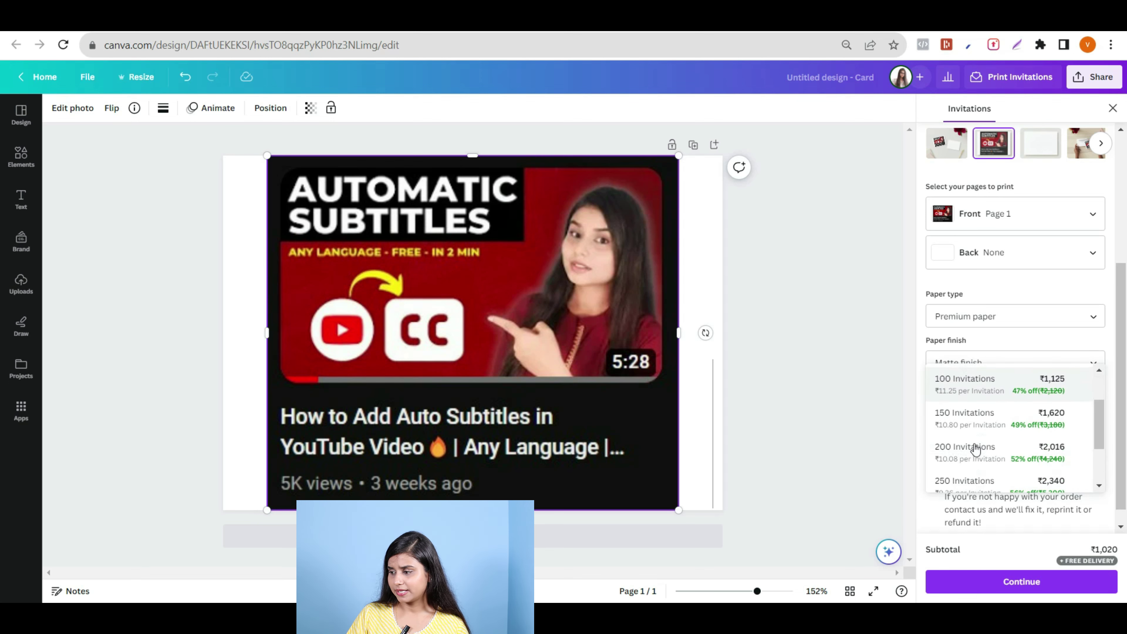
scroll(974, 448, "up", 1)
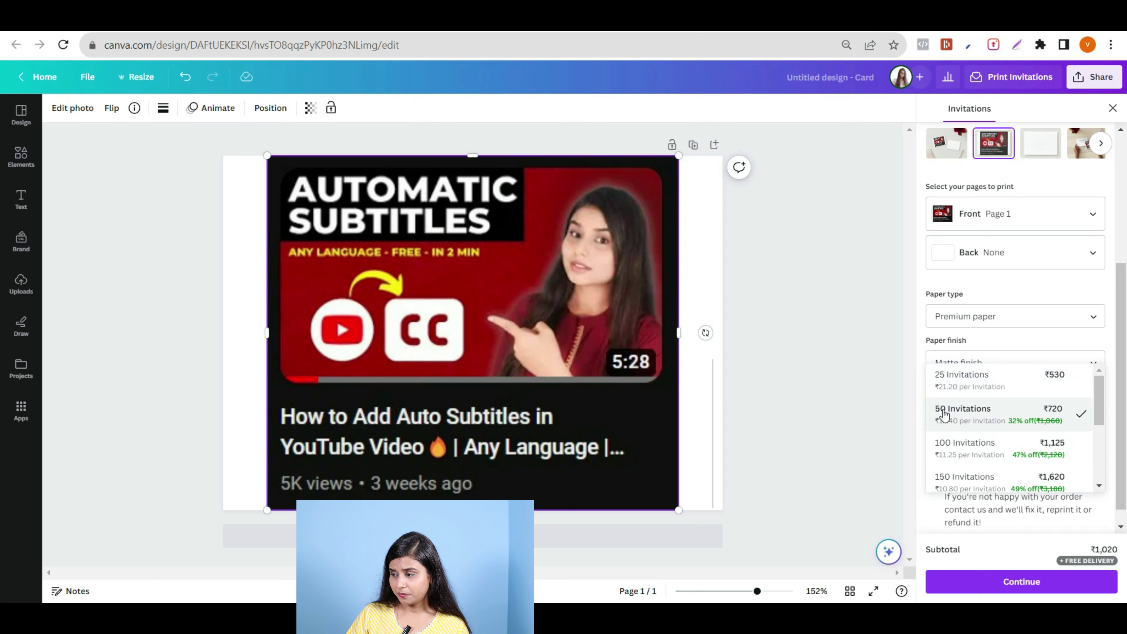
scroll(1048, 426, "down", 2)
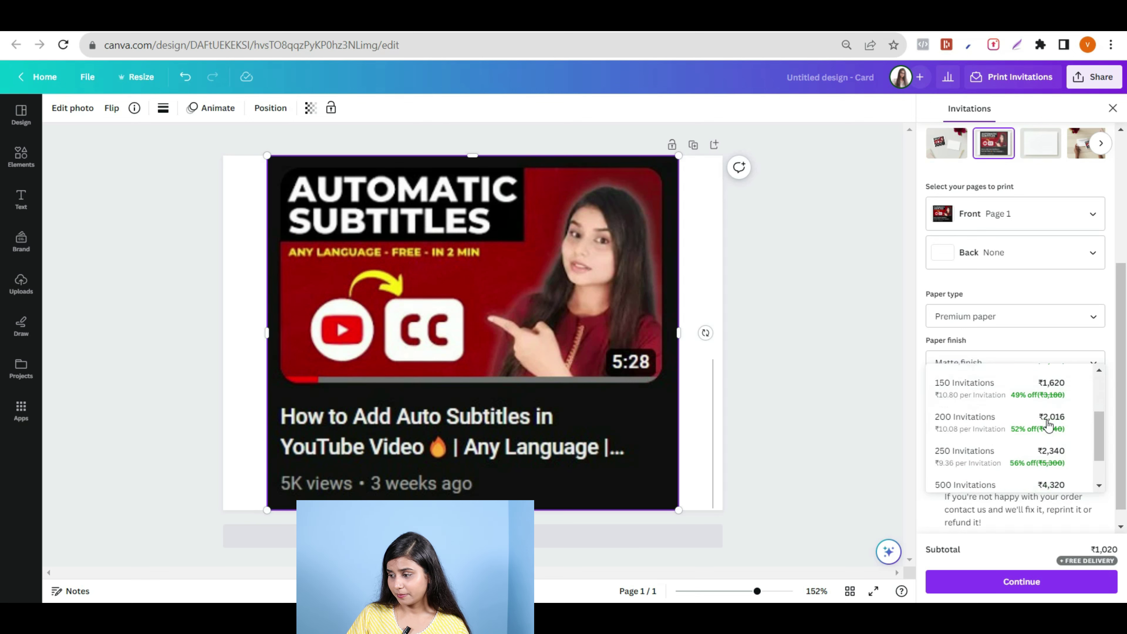
scroll(1047, 424, "down", 1)
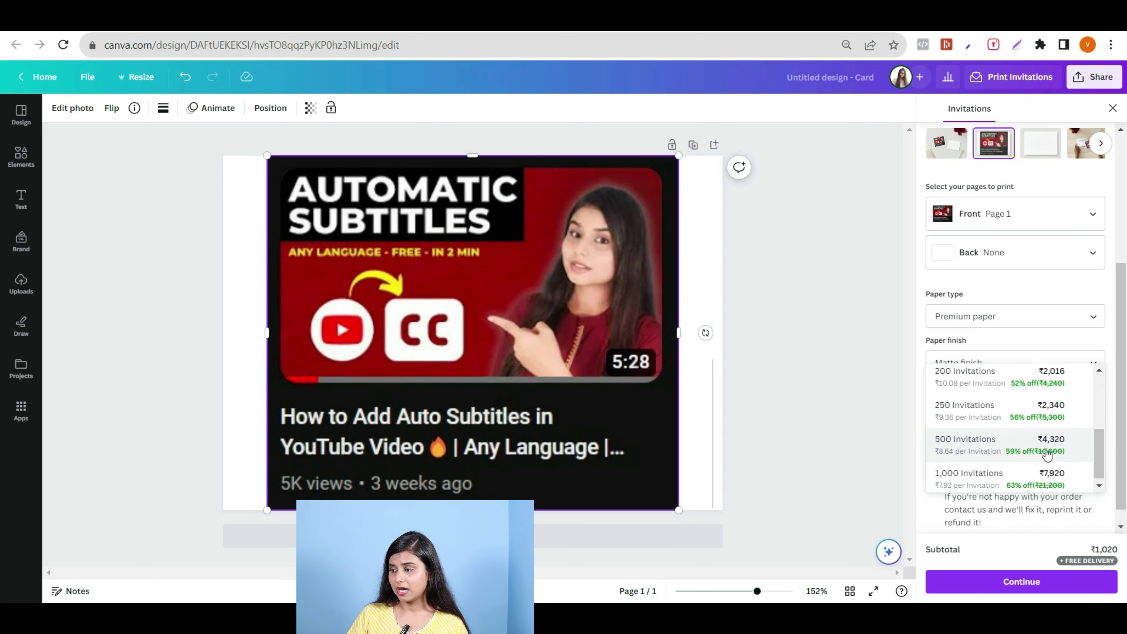
scroll(969, 453, "down", 1)
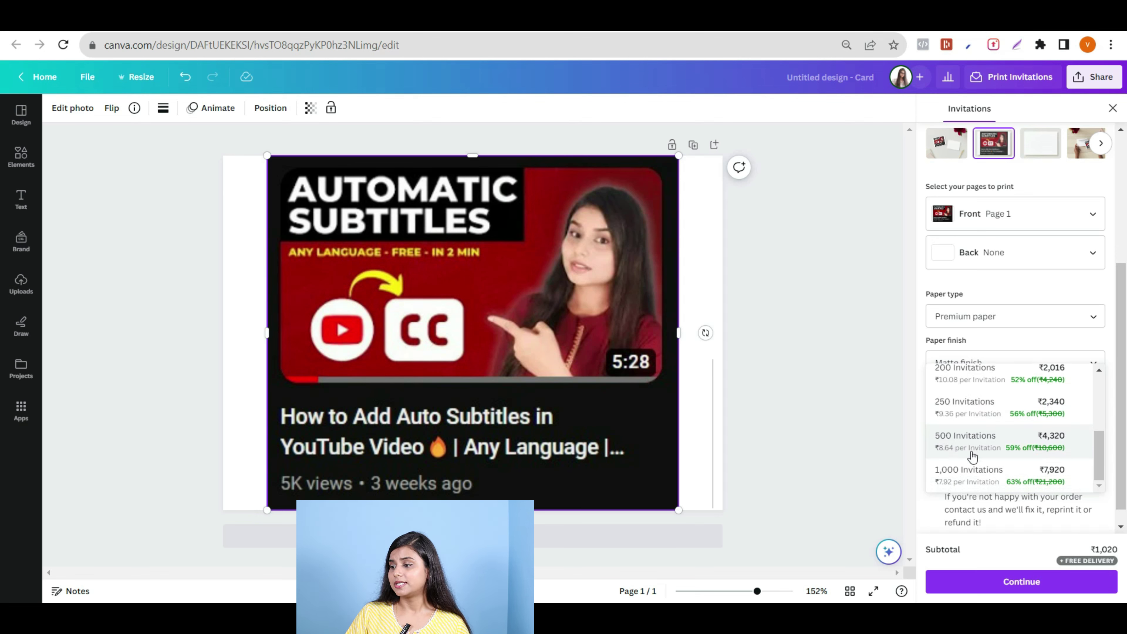
left_click(870, 415)
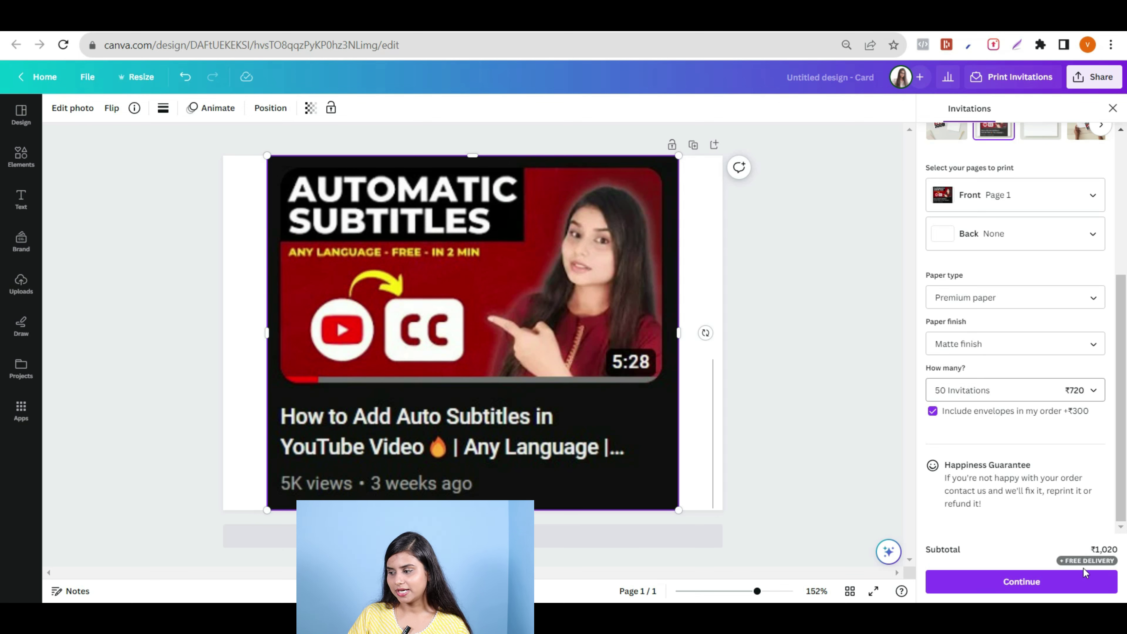
- Add the 50-invitation ₹1,020 order to the cart and view its order details
left_click(1013, 583)
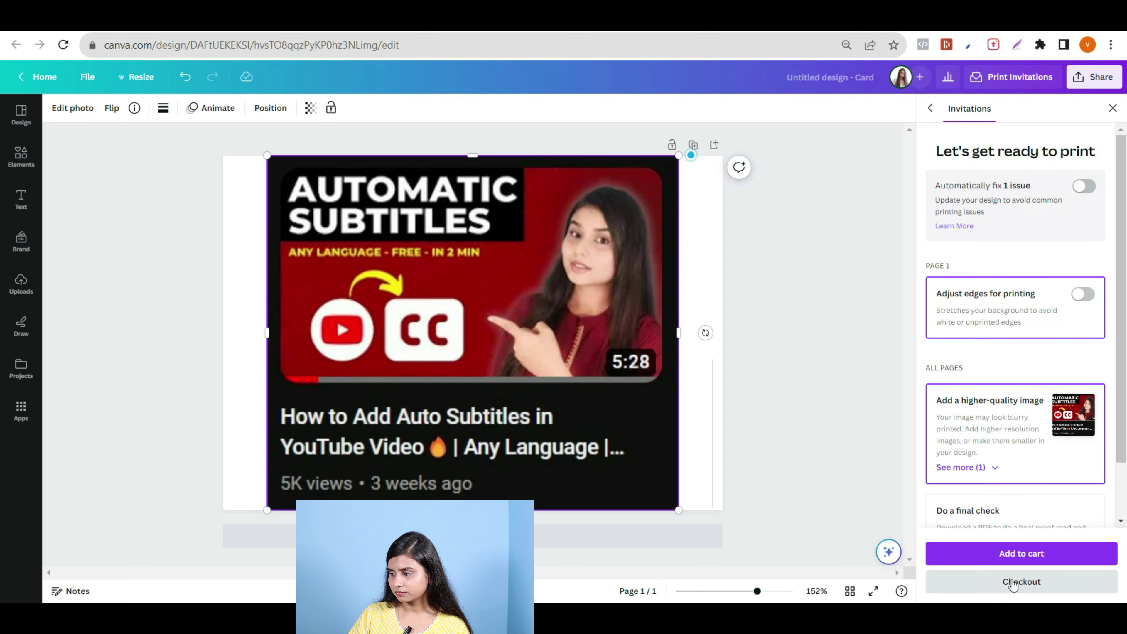
scroll(1065, 221, "down", 3)
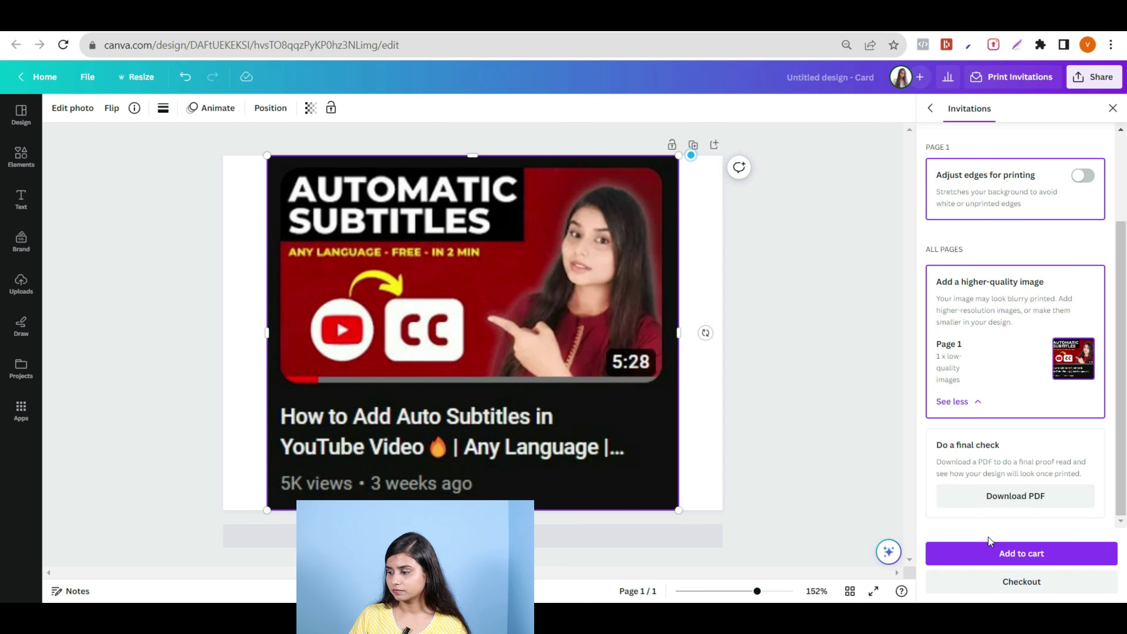
left_click(985, 554)
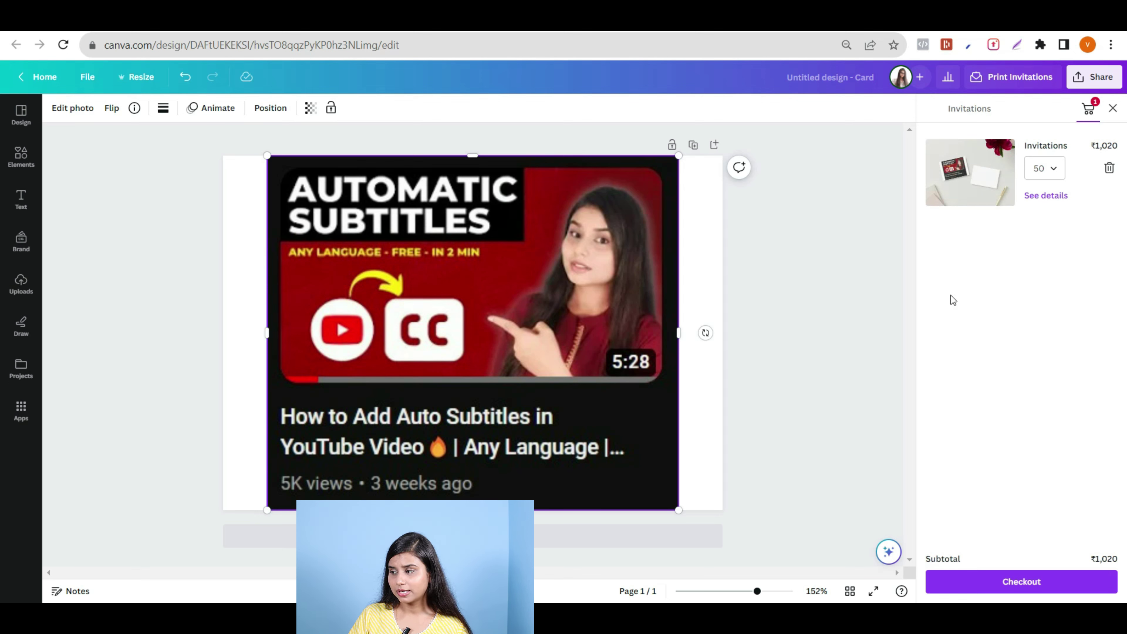
left_click(1046, 197)
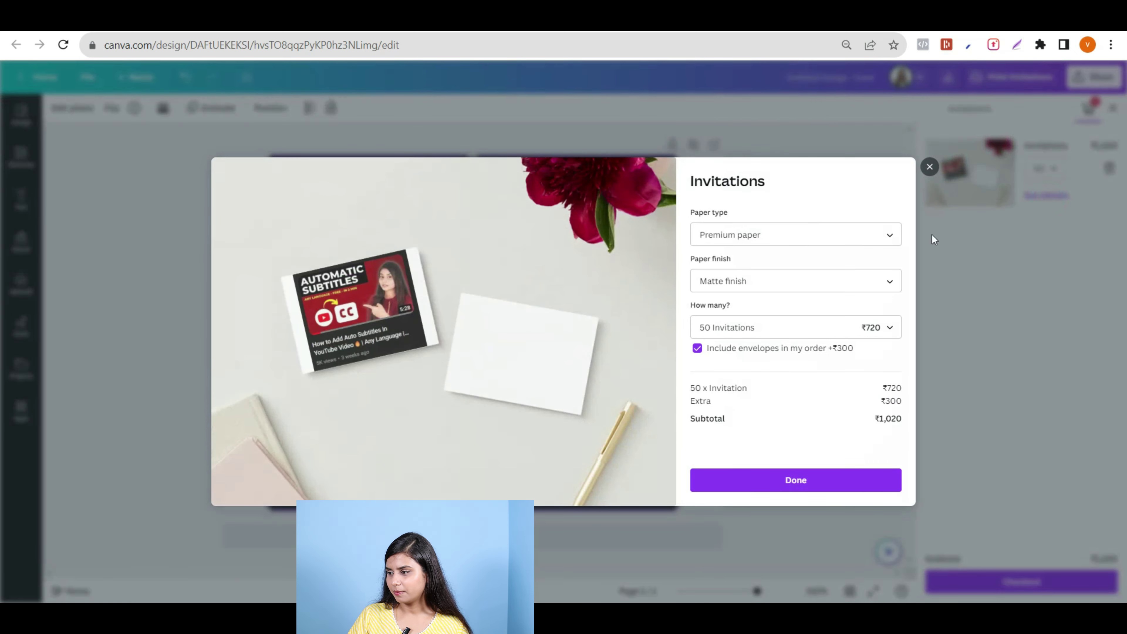